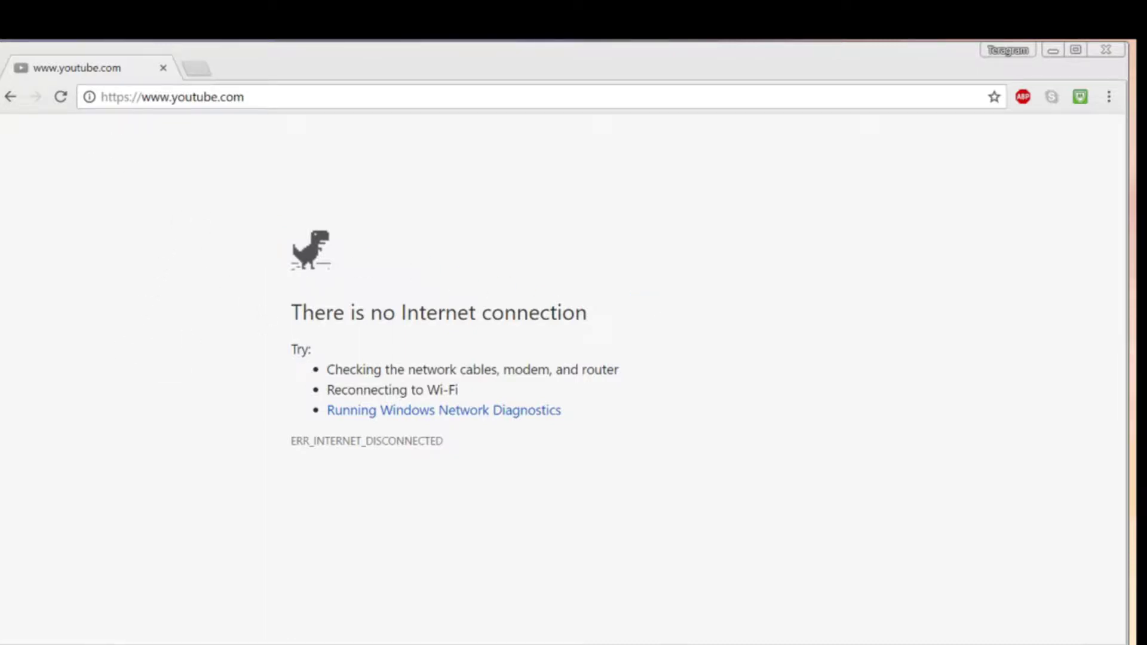
Reload the unreachable youtube.com page twice to retry the connection
{"action": "left_click", "coordinate": [153, 97]}
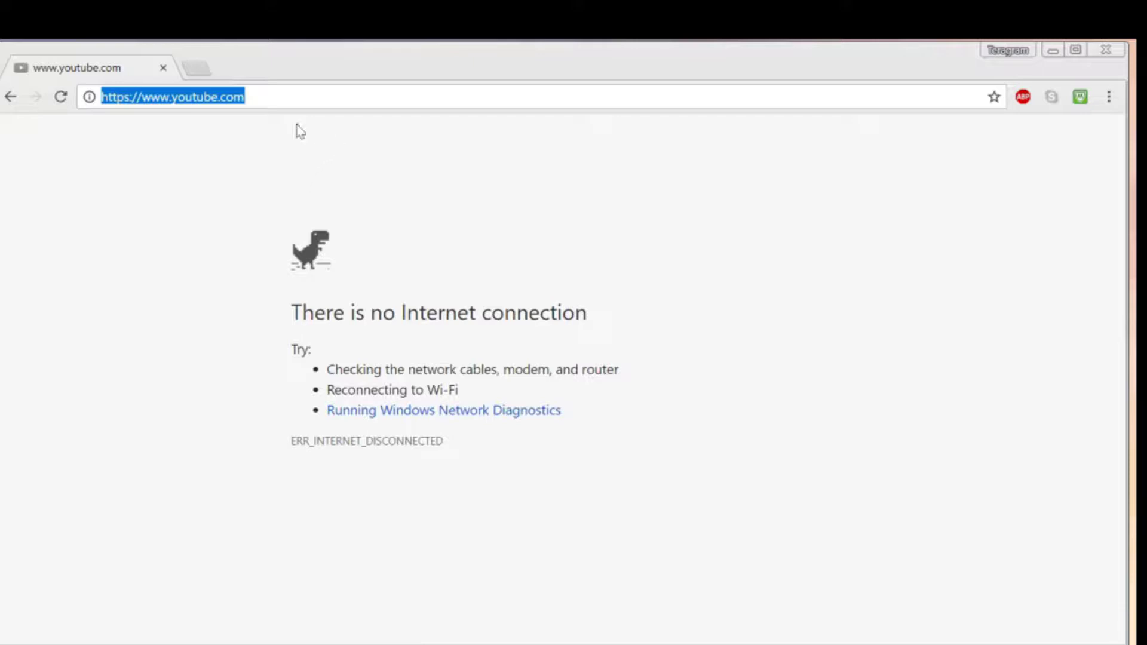
{"action": "left_click", "coordinate": [500, 453]}
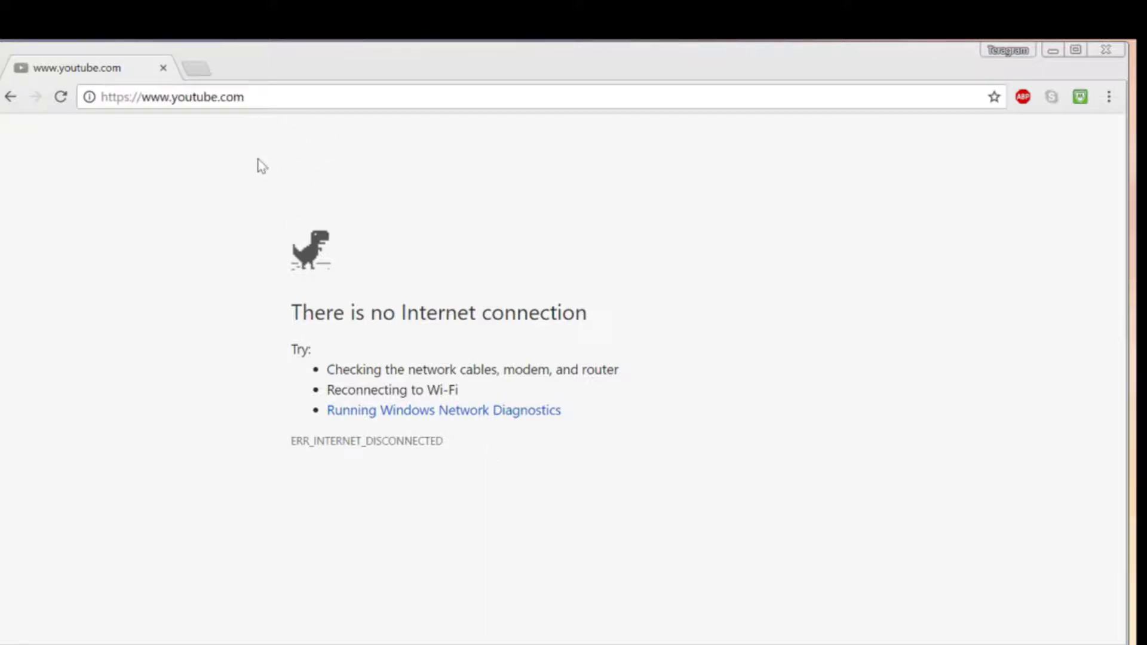
{"action": "left_click", "coordinate": [61, 97]}
{"action": "left_click", "coordinate": [61, 97]}
Play a first dino run, jumping single and triple cacti, setting a 240 high score
{"action": "key", "text": "space"}
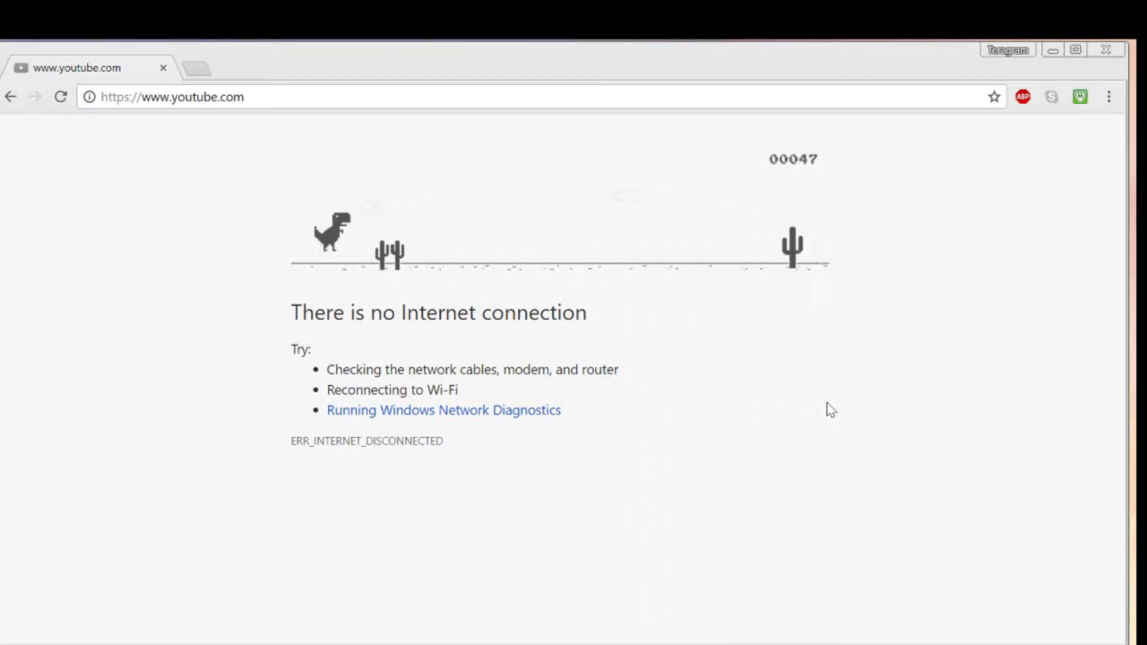
{"action": "key", "text": "space"}
{"action": "key", "text": "space"}
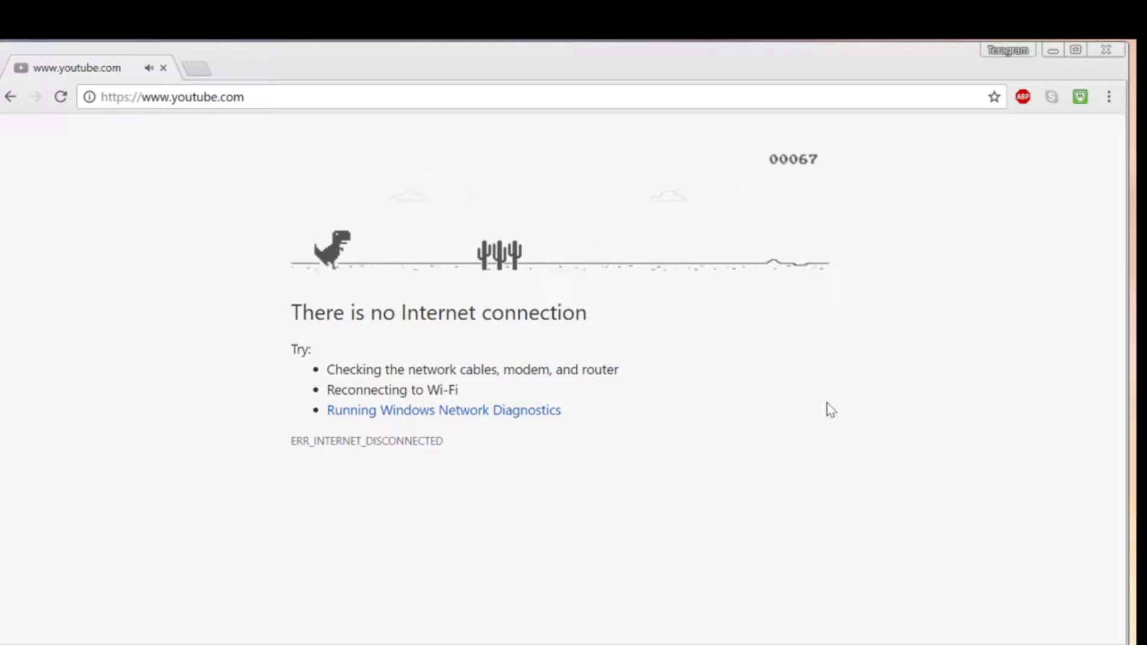
{"action": "key", "text": "space"}
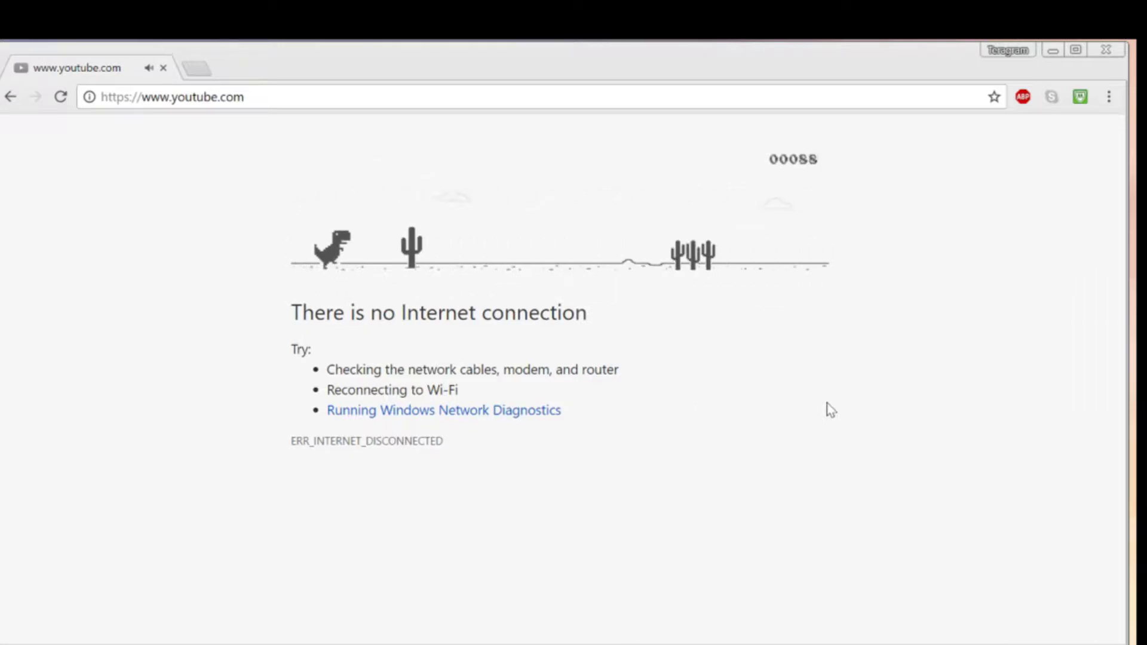
{"action": "key", "text": "space"}
{"action": "key", "text": "space"}
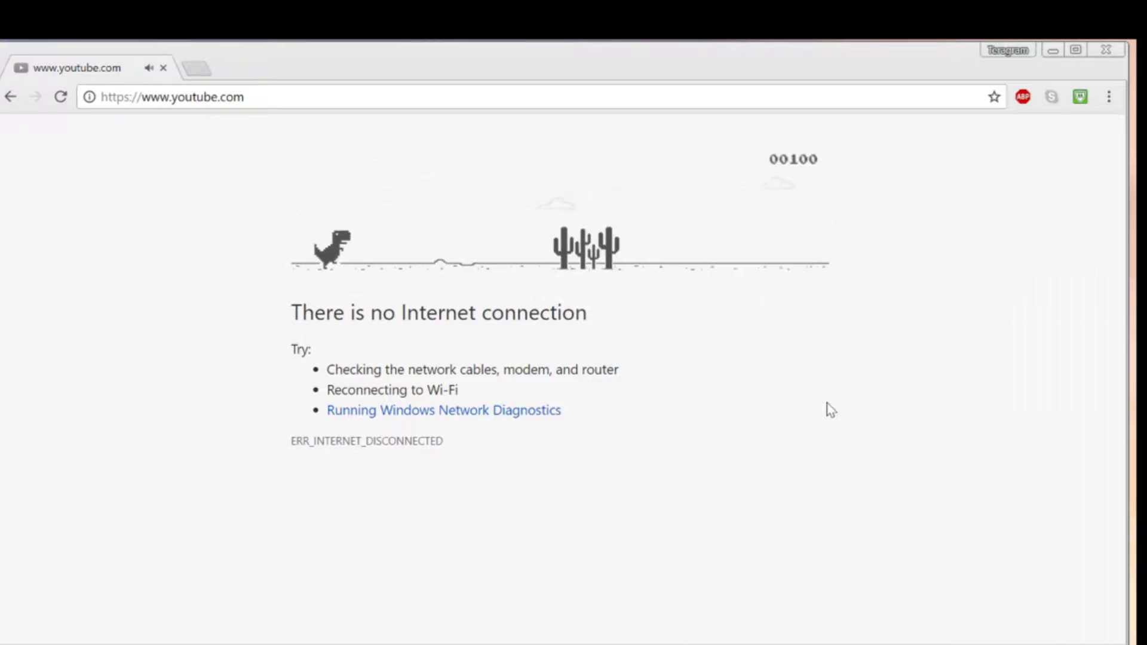
{"action": "key", "text": "space"}
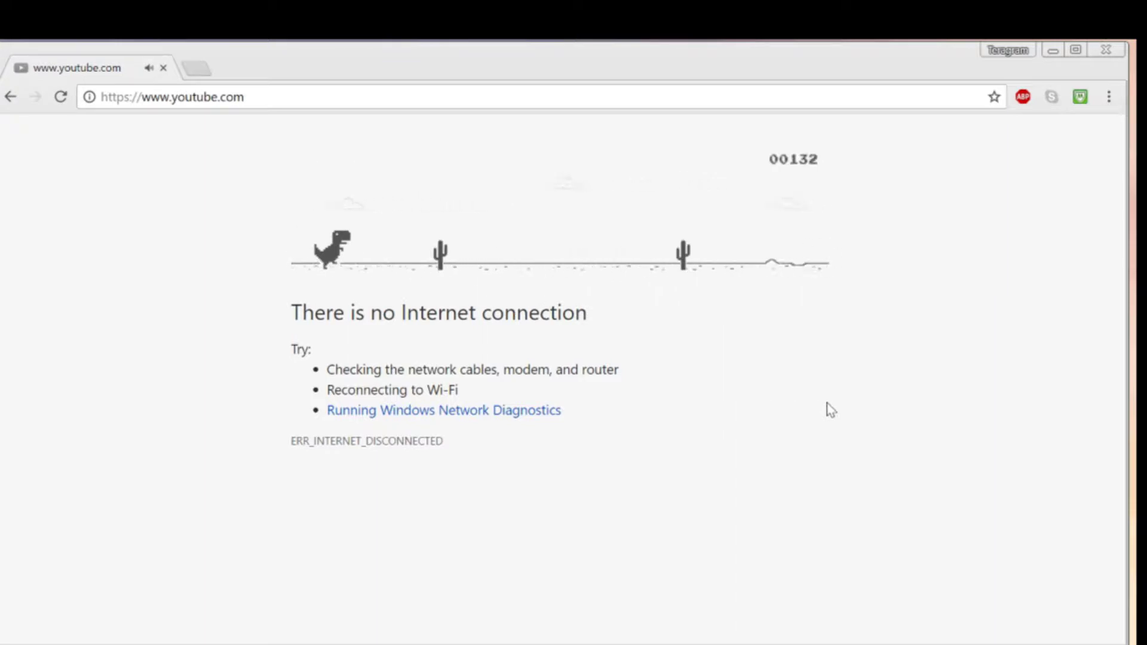
{"action": "key", "text": "space"}
{"action": "key", "text": "space"}
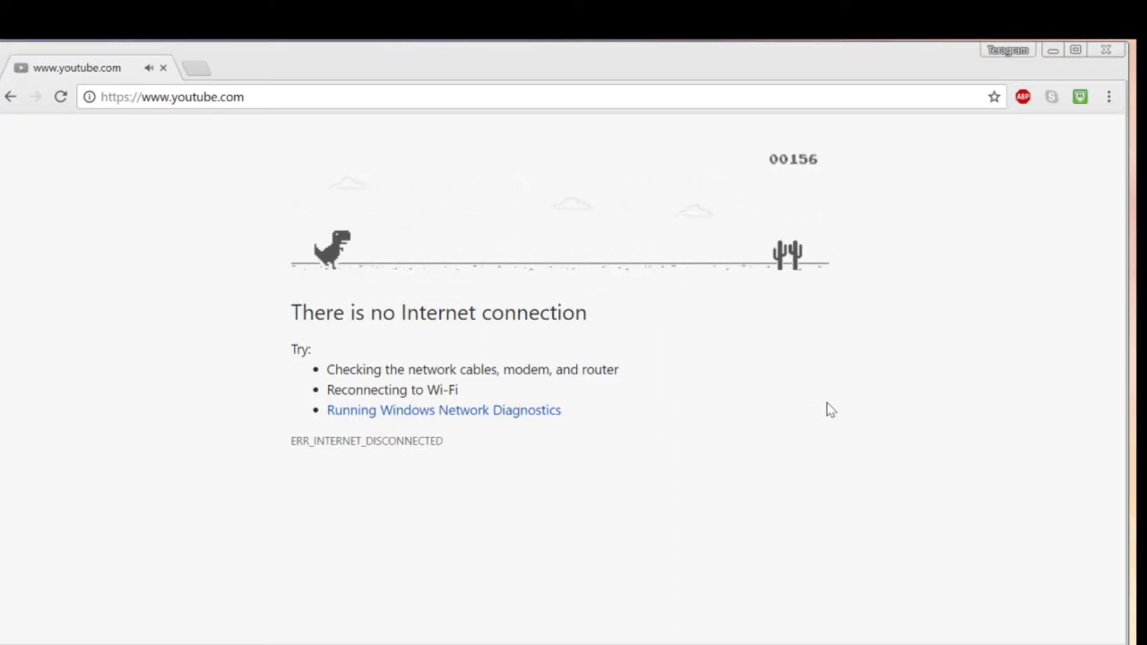
{"action": "key", "text": "space"}
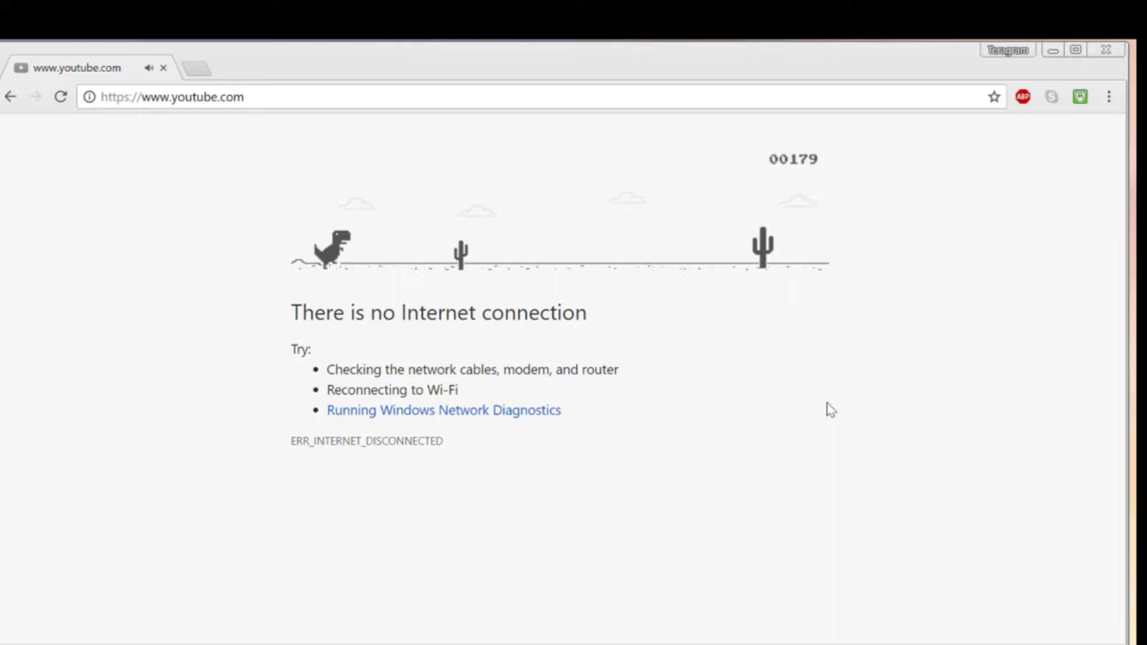
{"action": "key", "text": "space"}
{"action": "key", "text": "space"}
{"action": "key", "text": "space"}
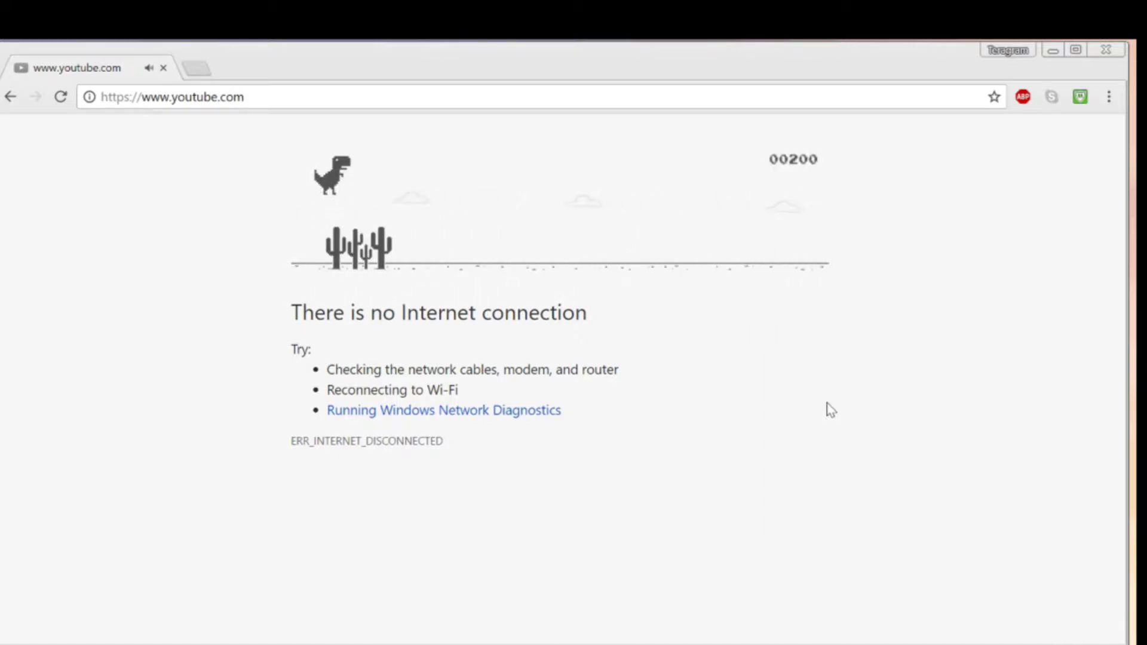
{"action": "key", "text": "space"}
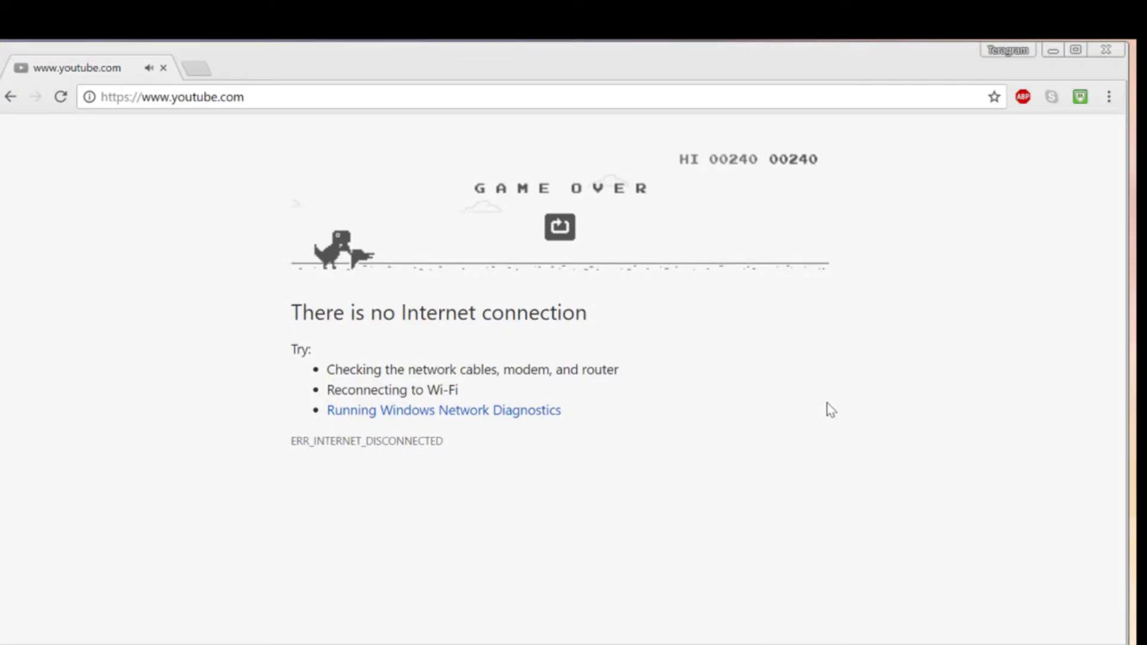
Restart after Game Over and play a second run that ends at 64
{"action": "key", "text": "space"}
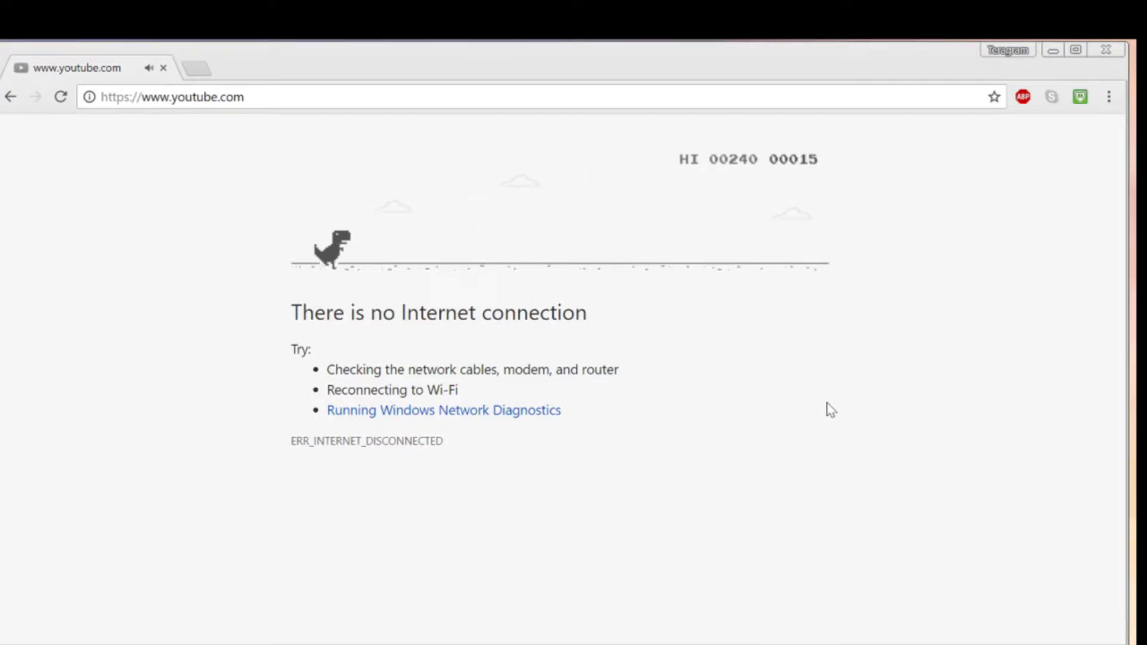
{"action": "key", "text": "space"}
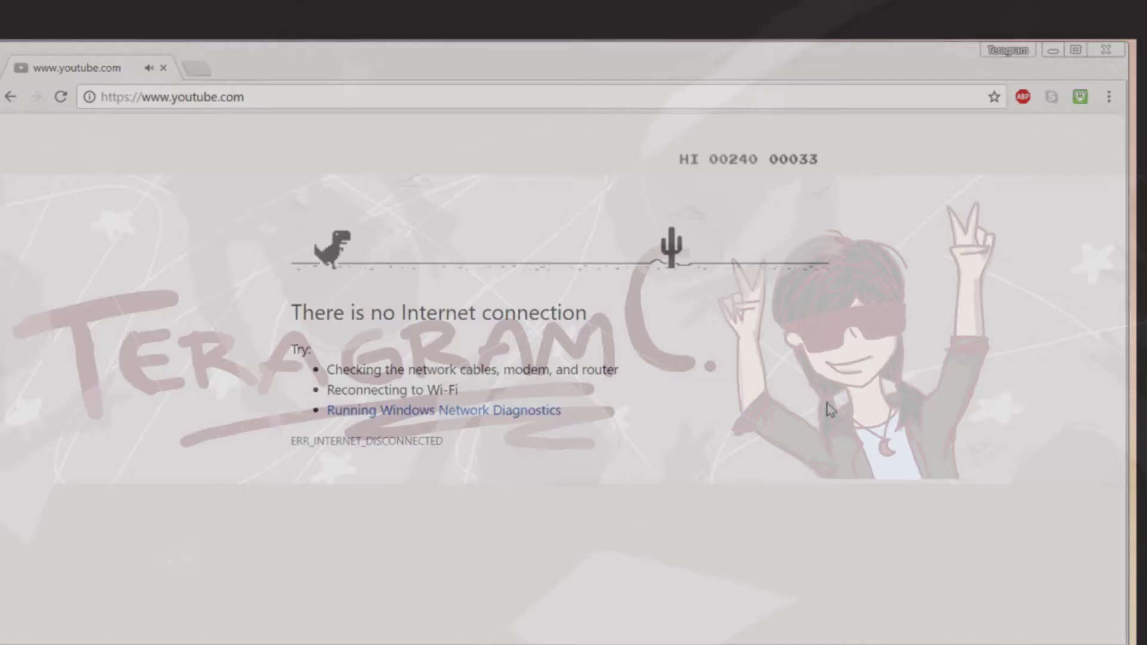
{"action": "key", "text": "space"}
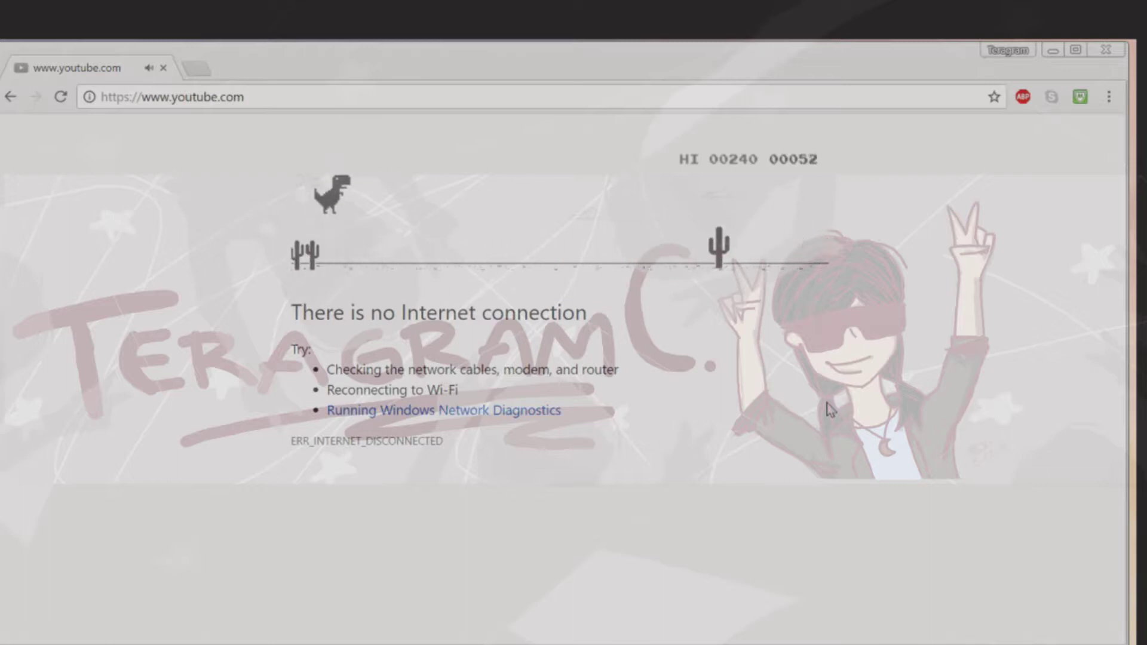
{"action": "key", "text": "space"}
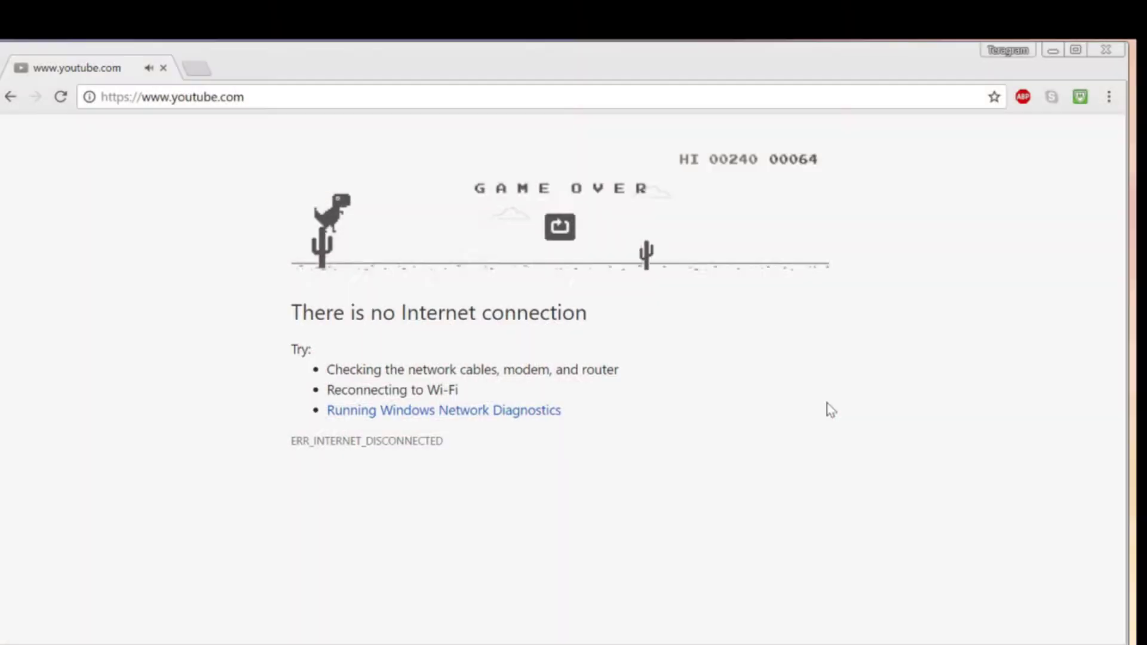
Start a new dino run and clear the first stretch of single and triple cacti
{"action": "key", "text": "space"}
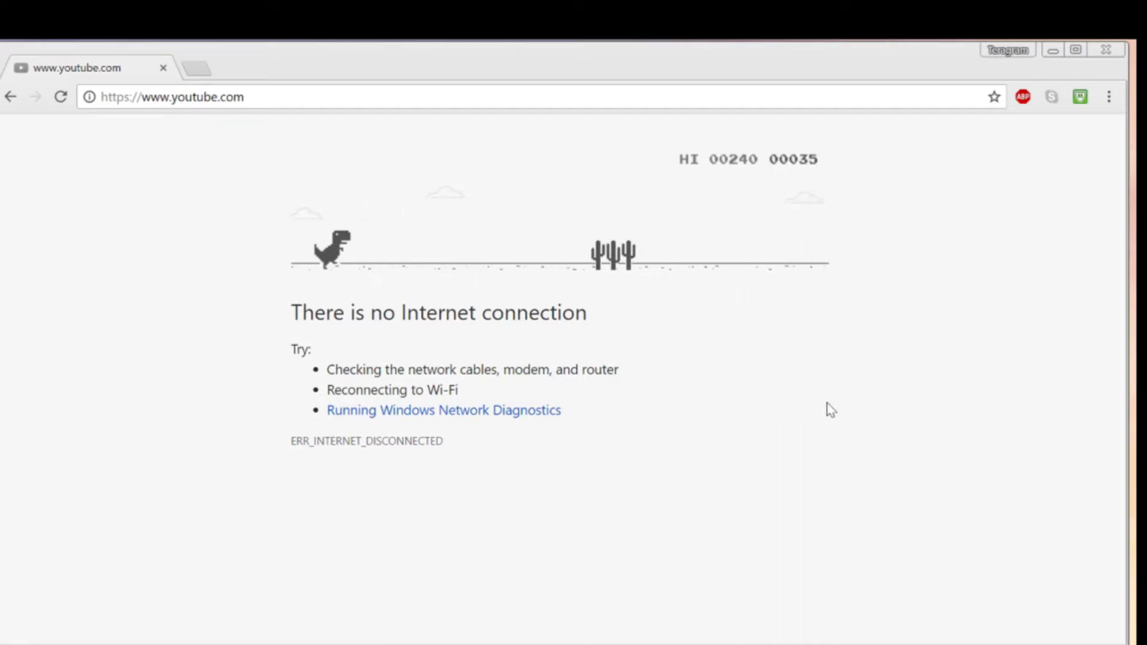
{"action": "key", "text": "space"}
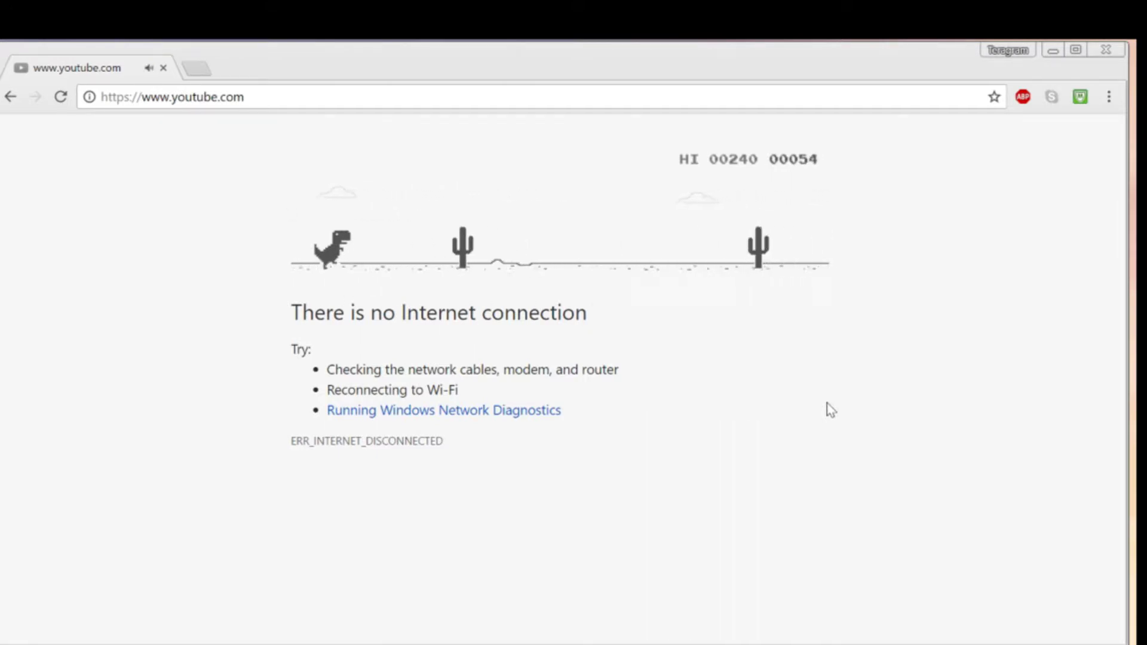
{"action": "key", "text": "space"}
{"action": "key", "text": "space"}
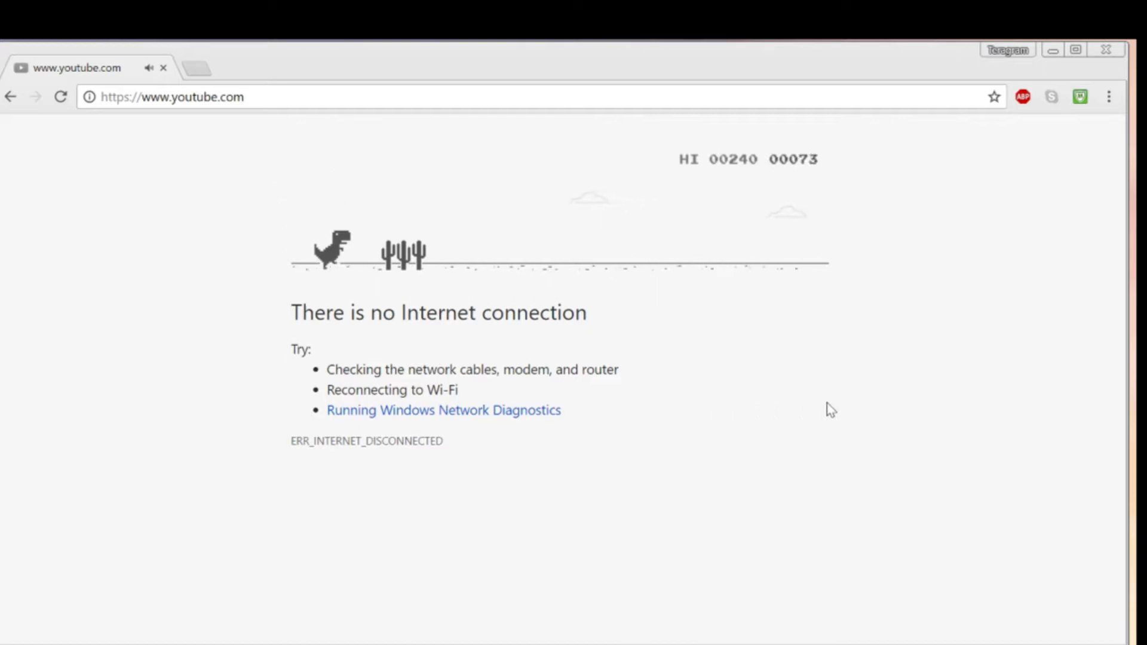
{"action": "key", "text": "space"}
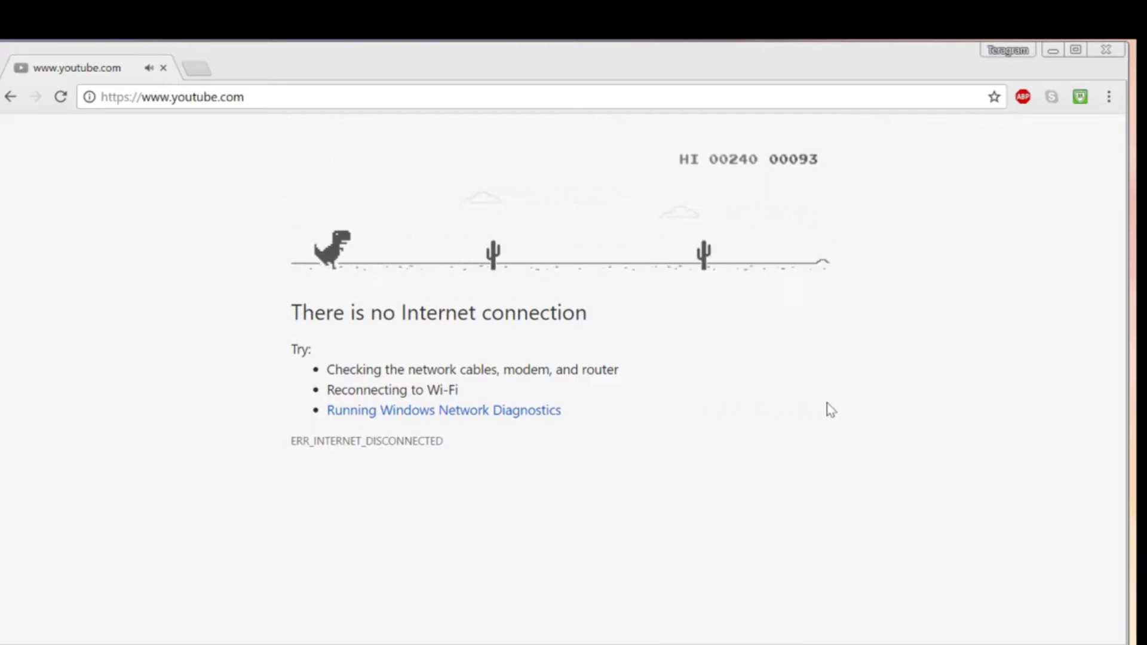
{"action": "key", "text": "space"}
{"action": "key", "text": "space"}
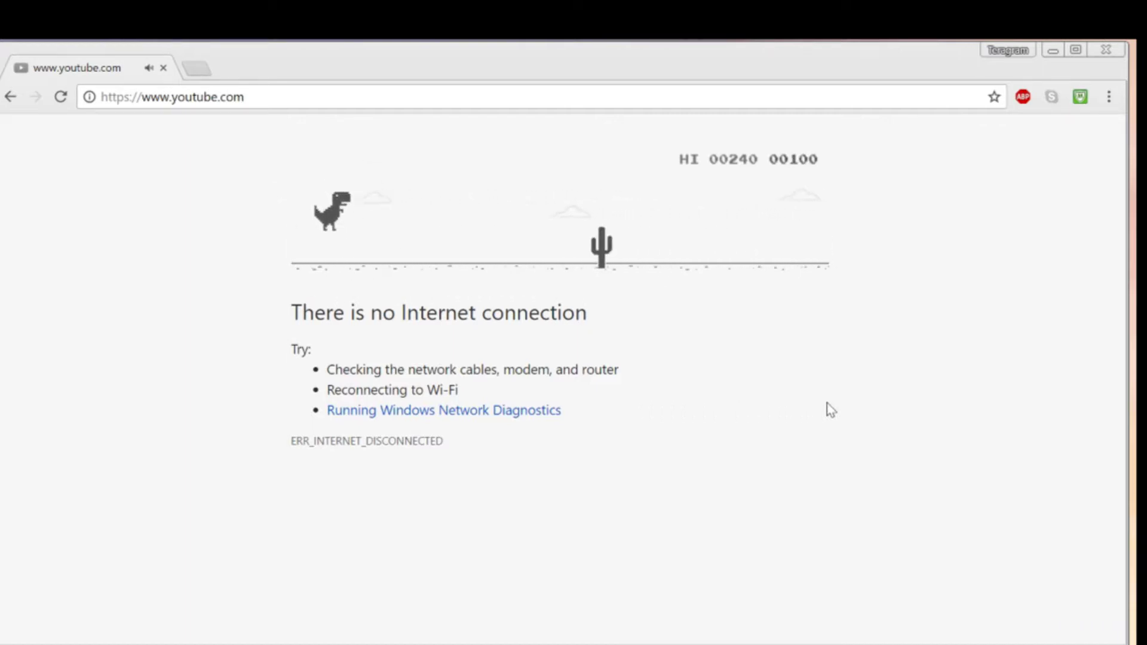
{"action": "key", "text": "space"}
{"action": "key", "text": "space"}
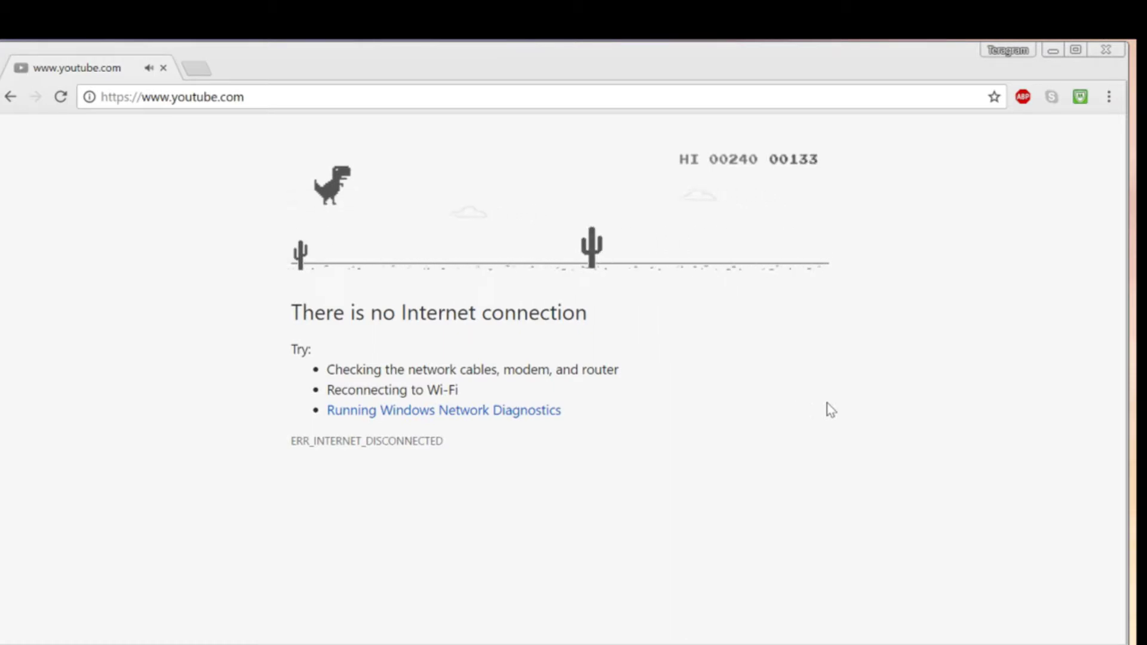
{"action": "key", "text": "space"}
{"action": "key", "text": "space"}
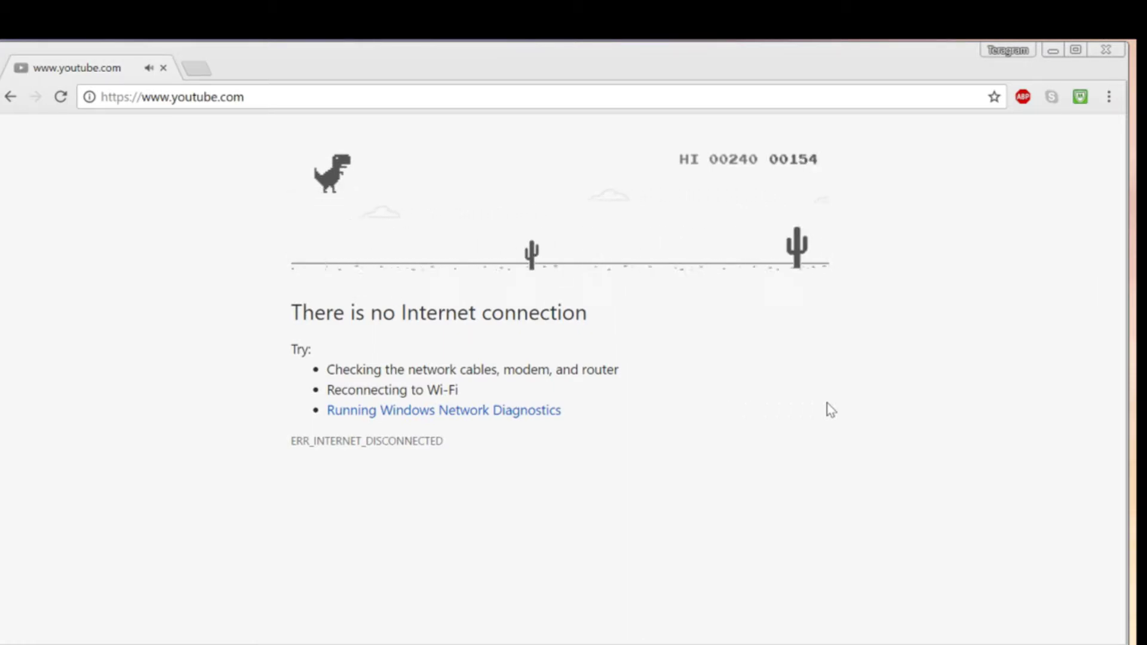
{"action": "key", "text": "space"}
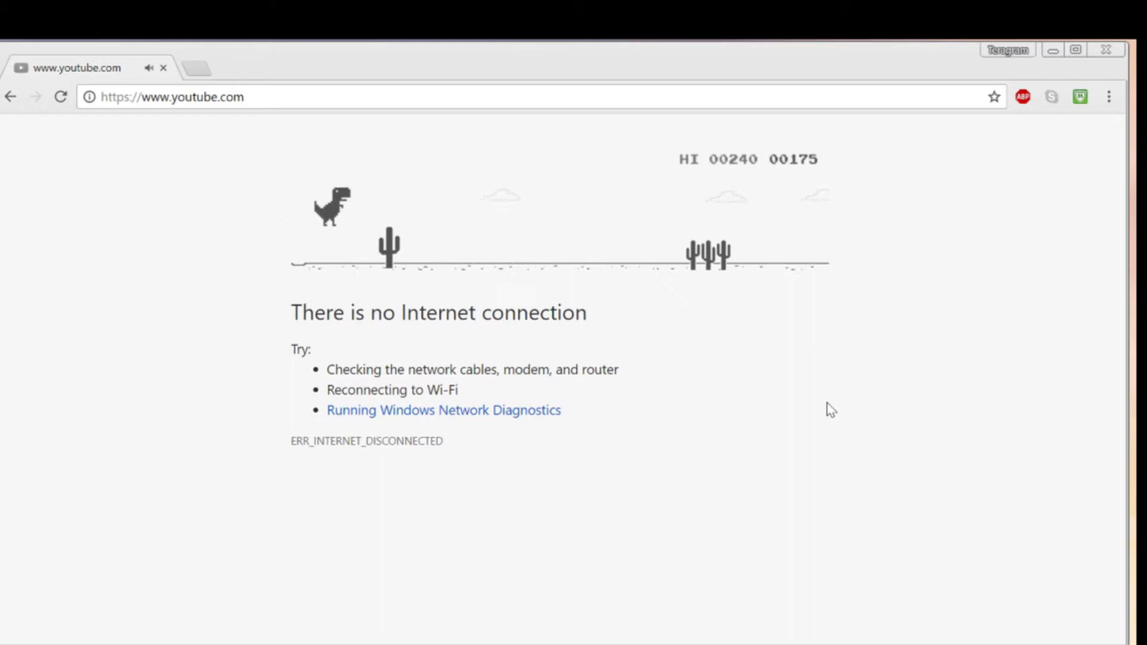
{"action": "key", "text": "space"}
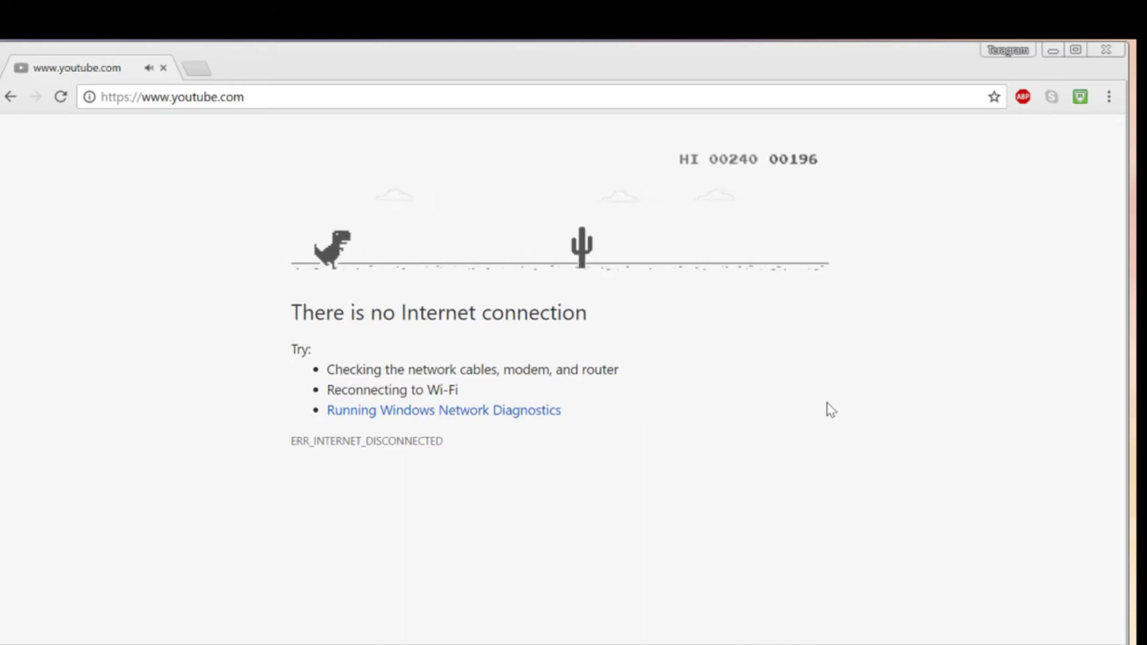
{"action": "key", "text": "space"}
{"action": "key", "text": "space"}
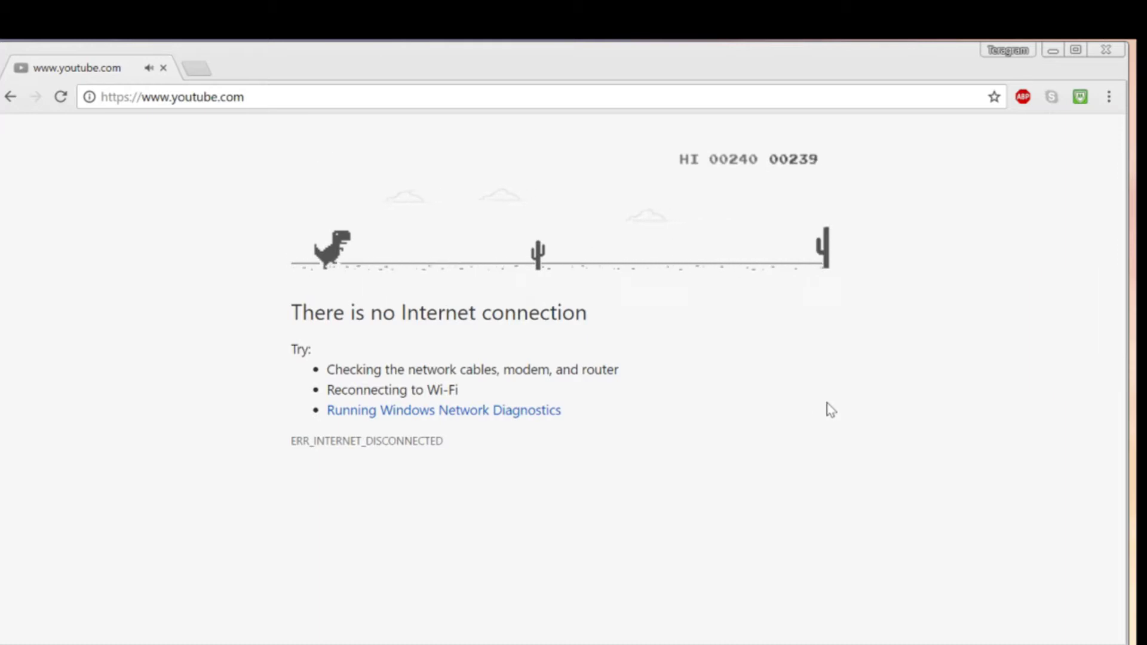
Keep the dino jumping over double, single and triple cacti as the run continues
{"action": "key", "text": "space"}
{"action": "key", "text": "space"}
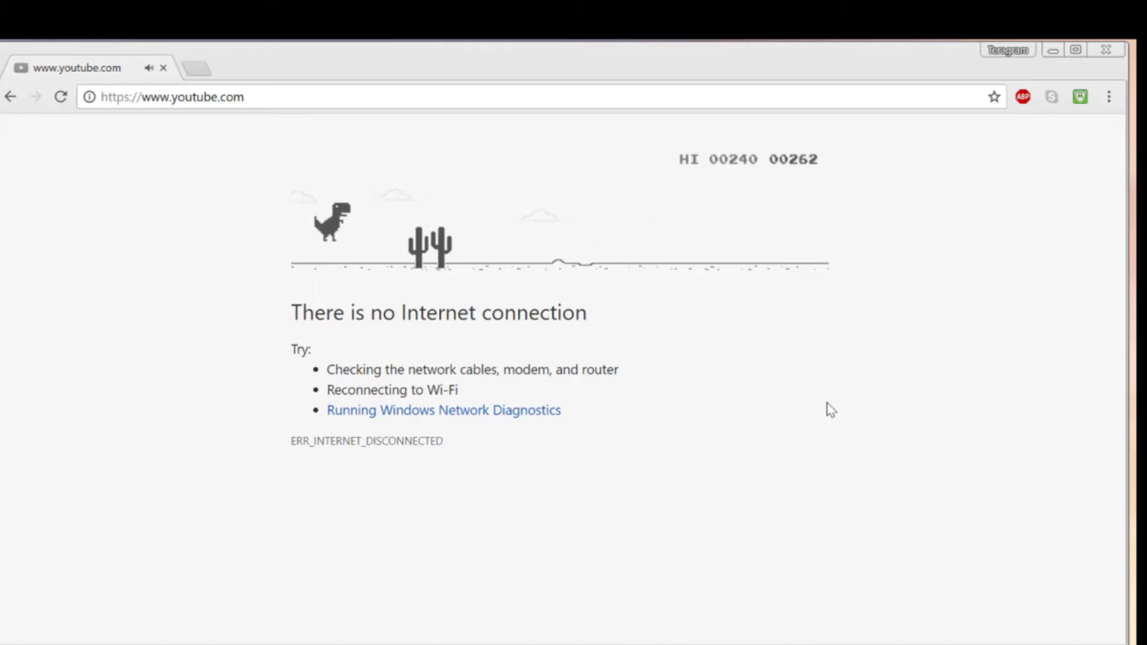
{"action": "key", "text": "space"}
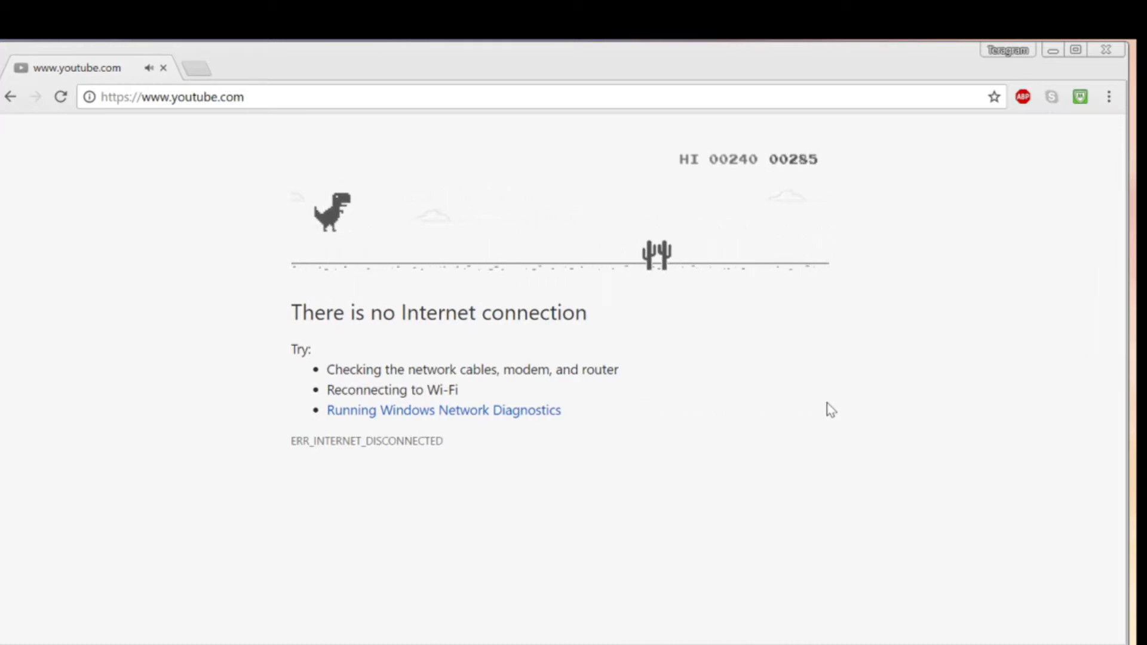
{"action": "key", "text": "space"}
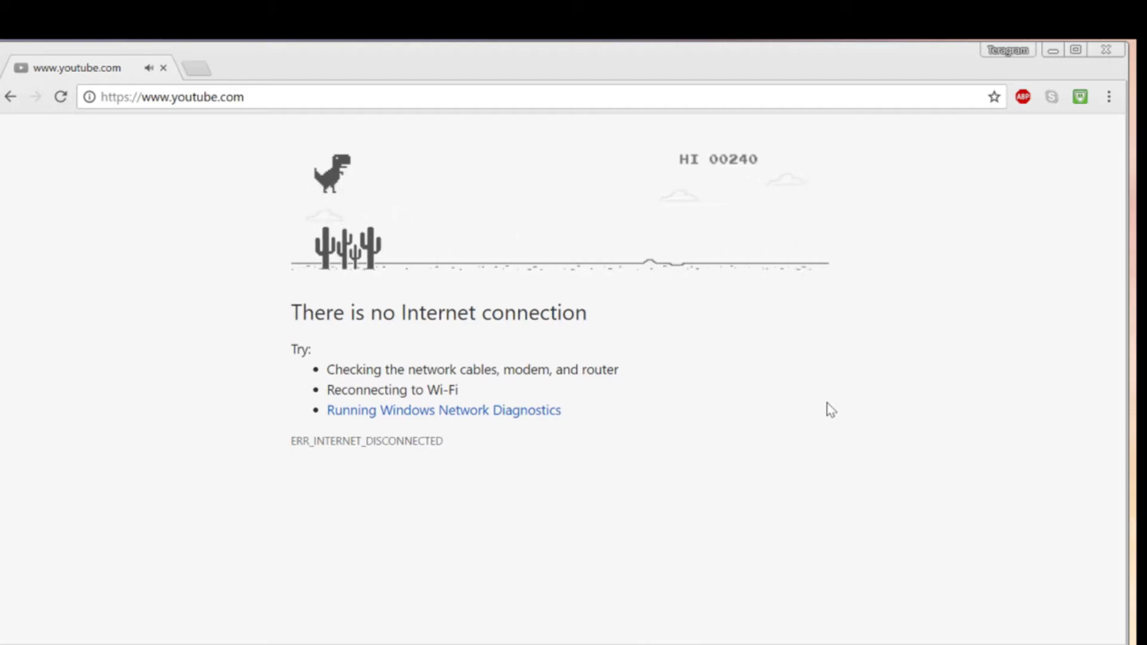
{"action": "key", "text": "space"}
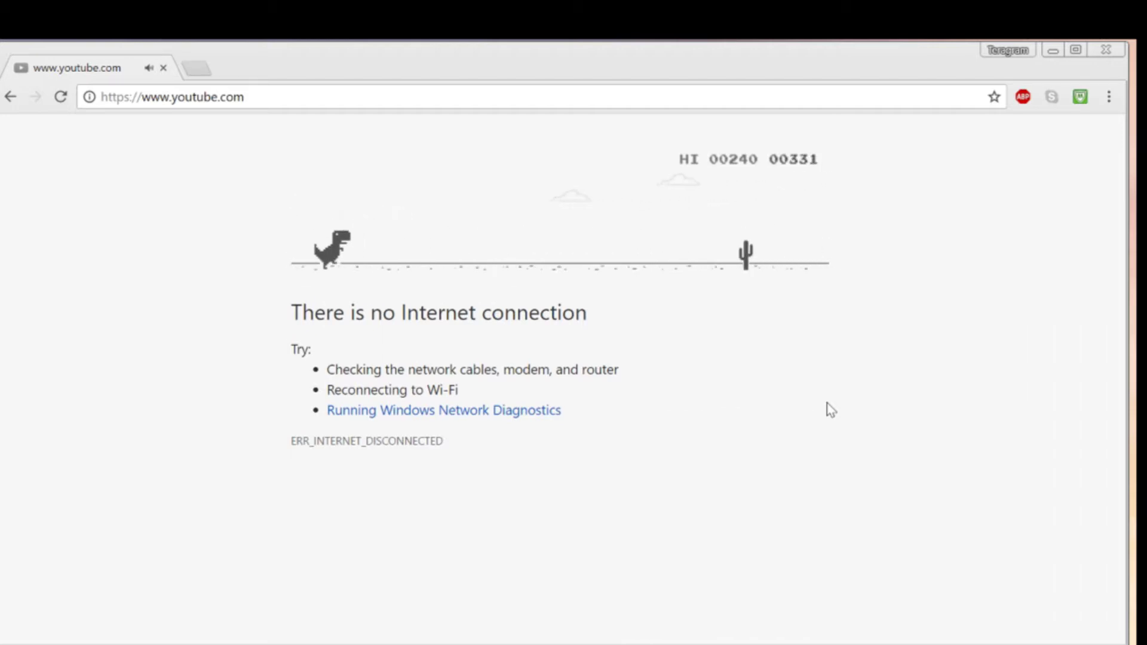
{"action": "key", "text": "space"}
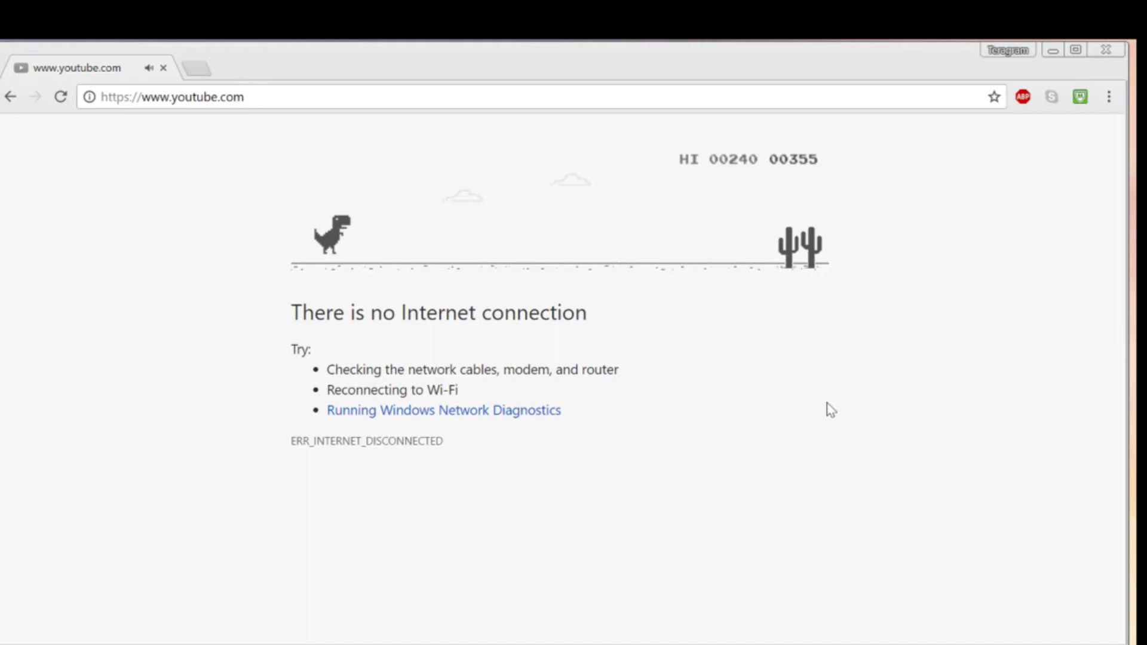
{"action": "key", "text": "space"}
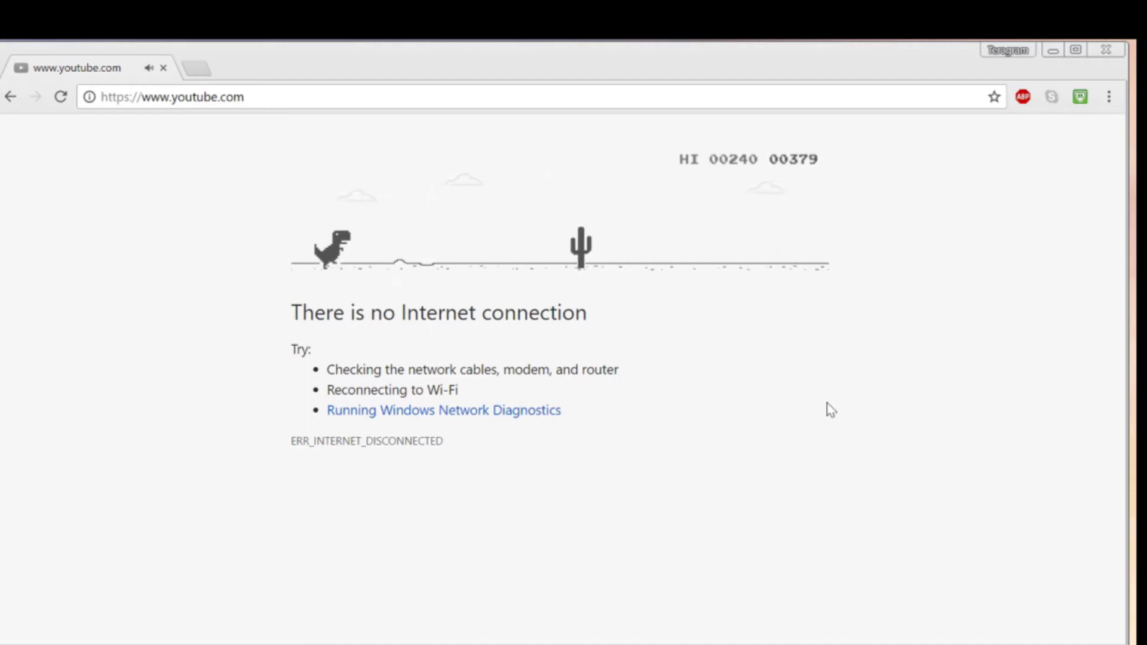
{"action": "key", "text": "space"}
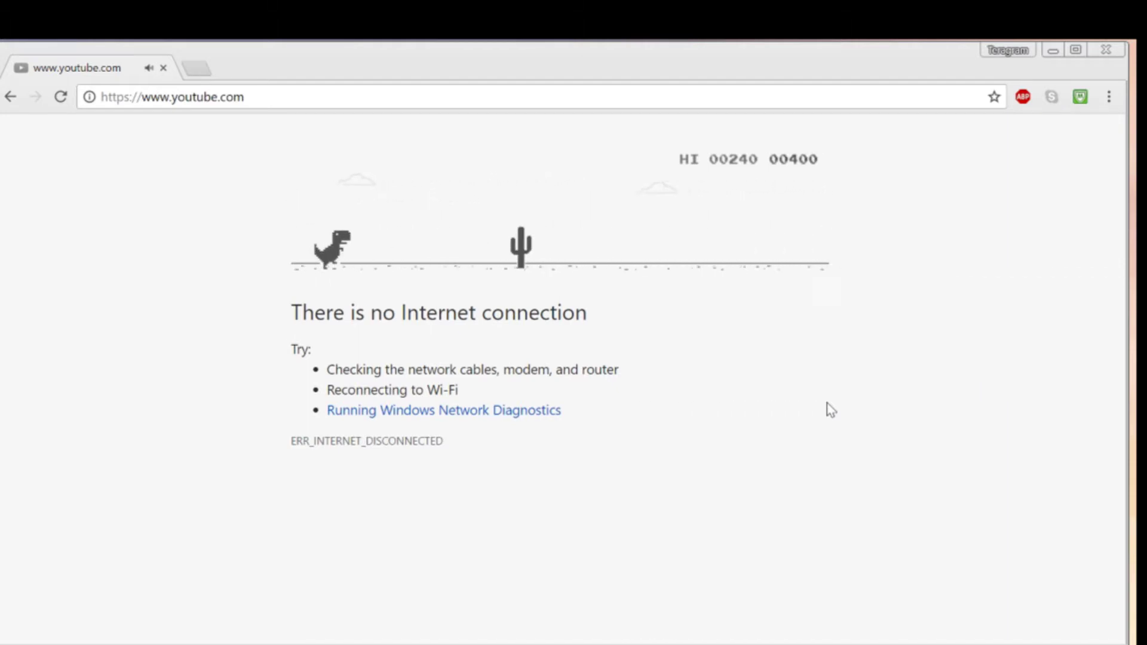
{"action": "key", "text": "space"}
{"action": "key", "text": "space"}
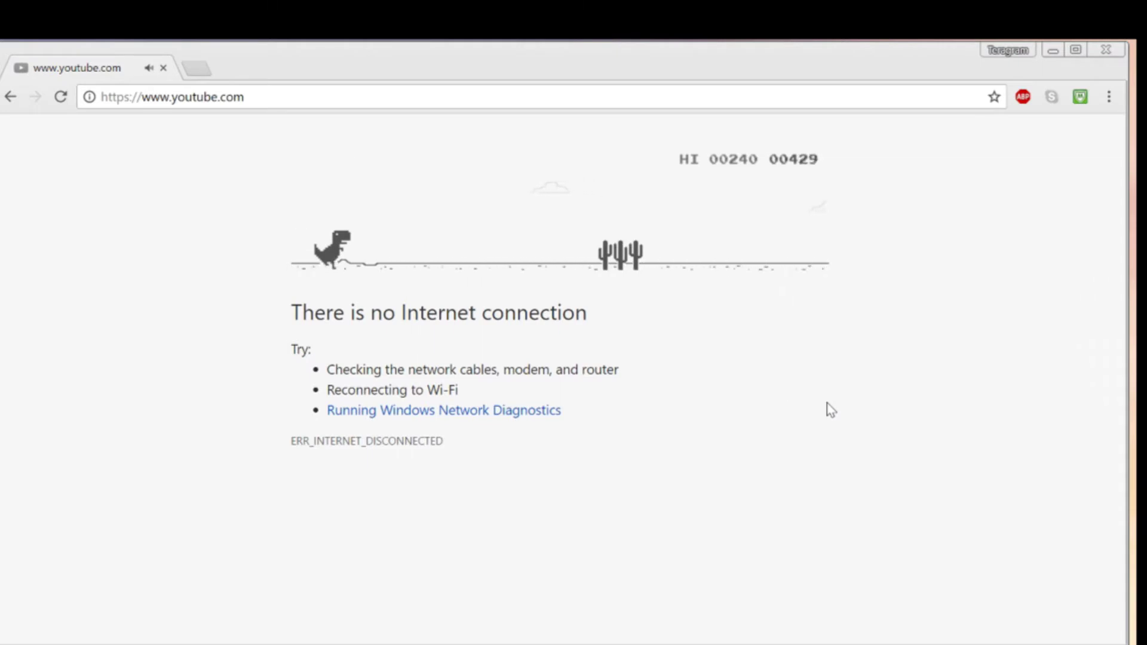
{"action": "key", "text": "space"}
Clear the final cacti, pushing the score past 660, beyond the 240 high score
{"action": "key", "text": "space"}
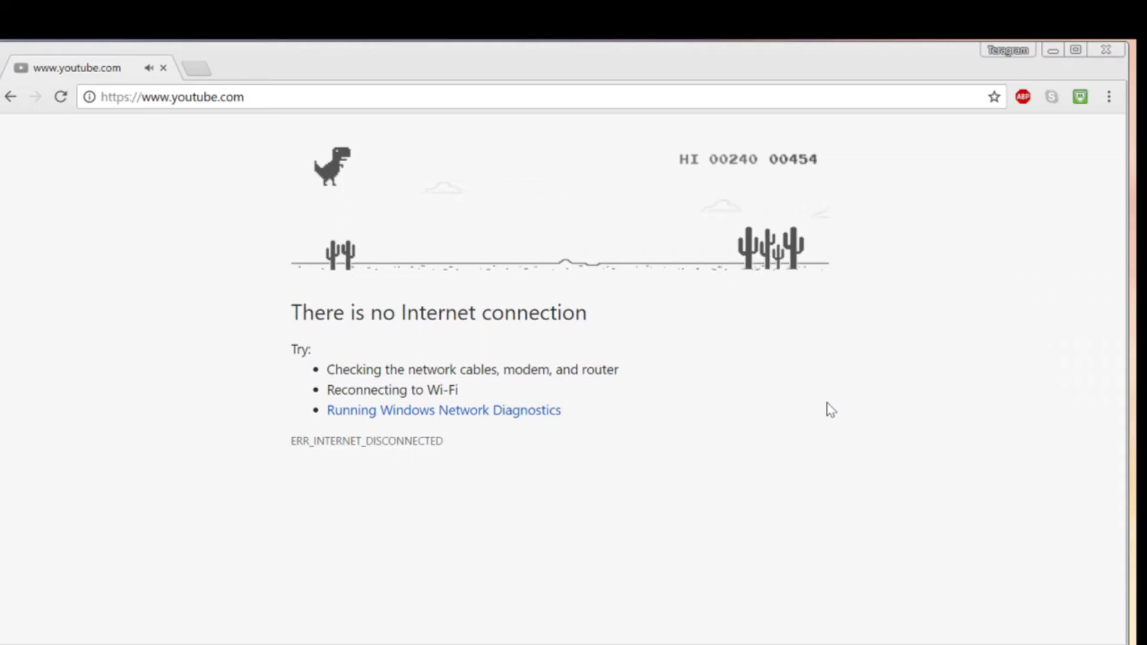
{"action": "key", "text": "space"}
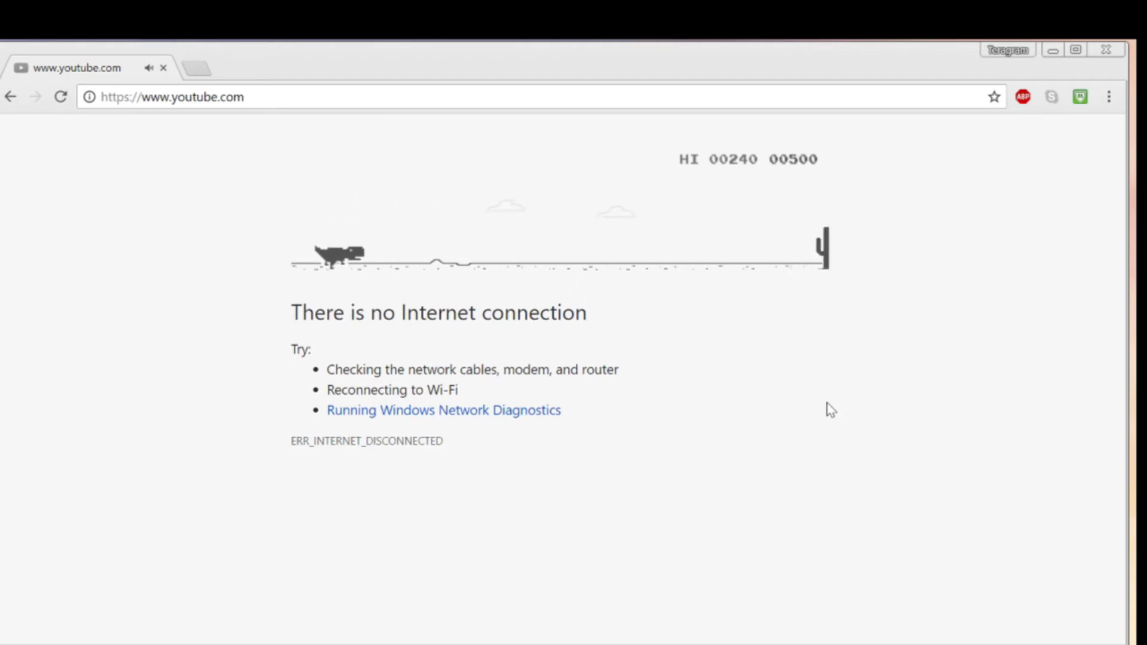
{"action": "key", "text": "space"}
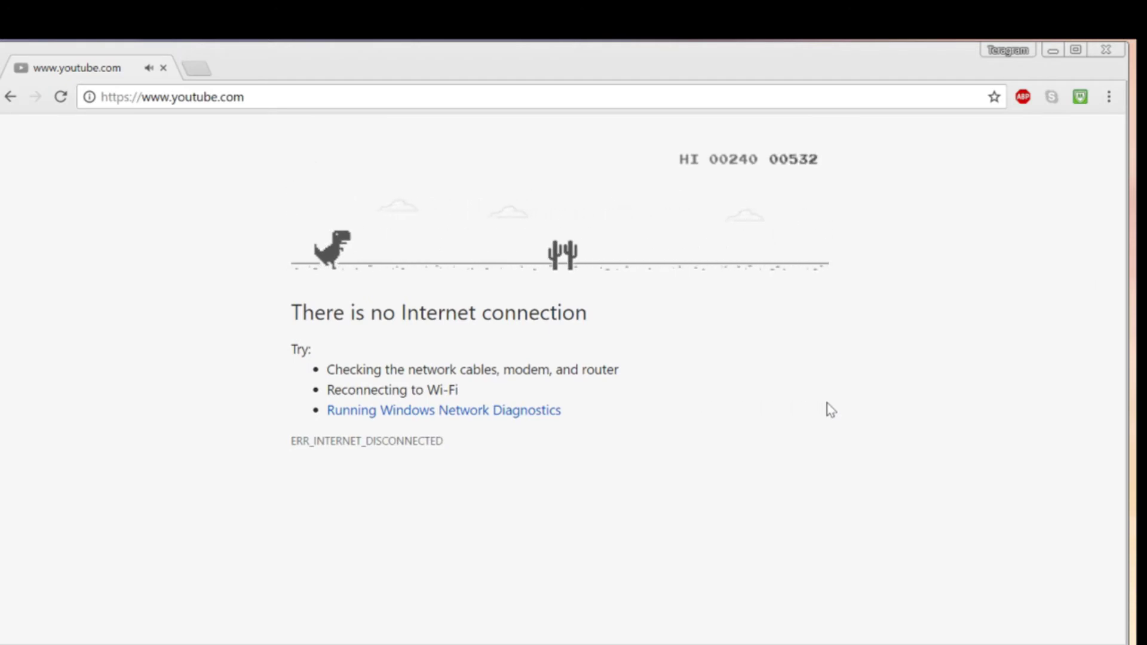
{"action": "key", "text": "space"}
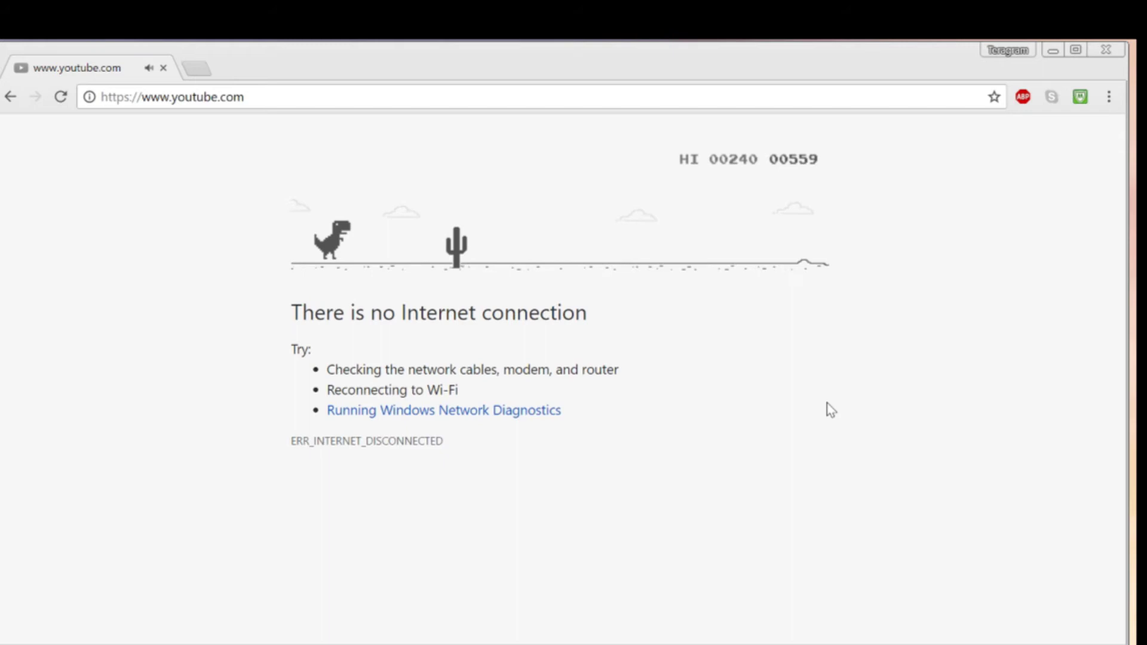
{"action": "key", "text": "space"}
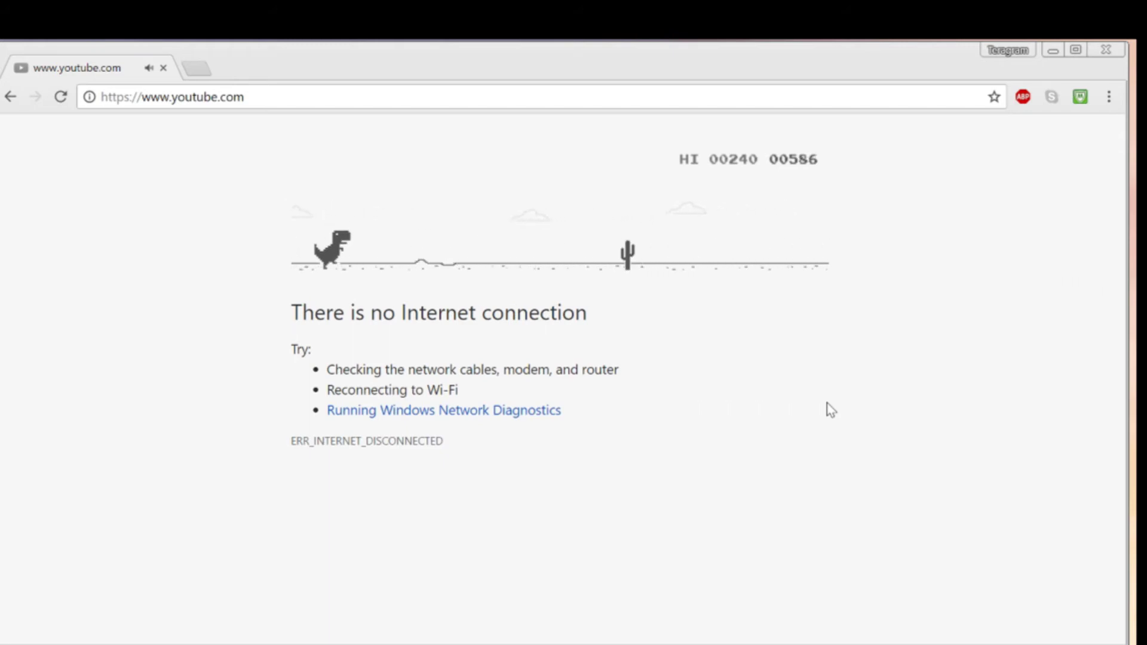
{"action": "key", "text": "space"}
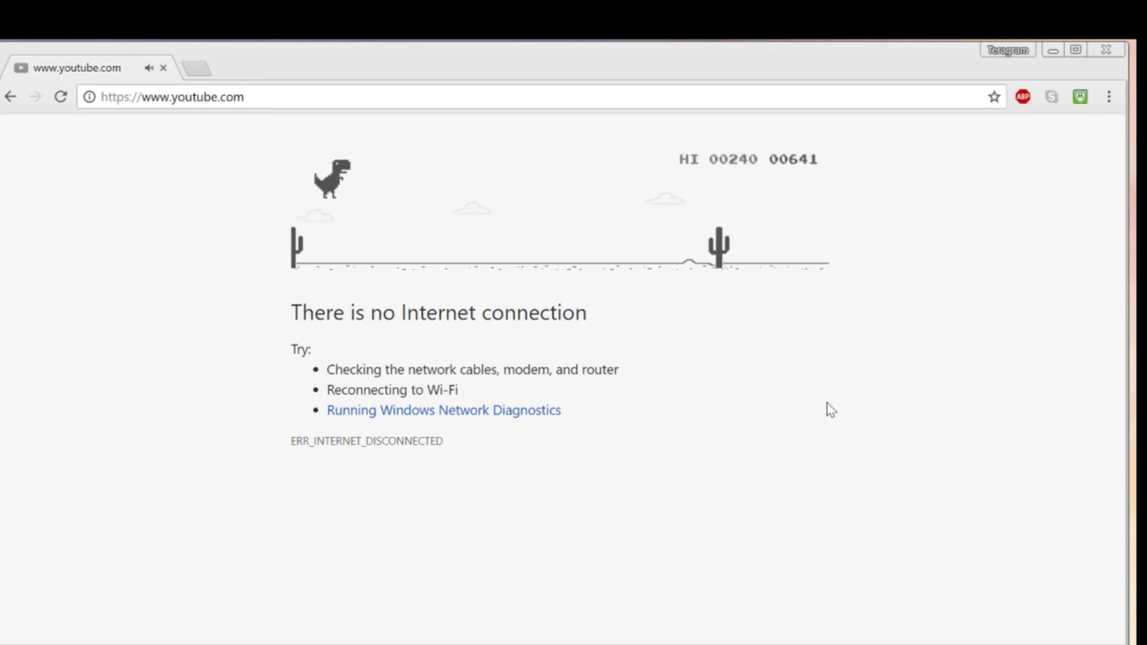
{"action": "key", "text": "space"}
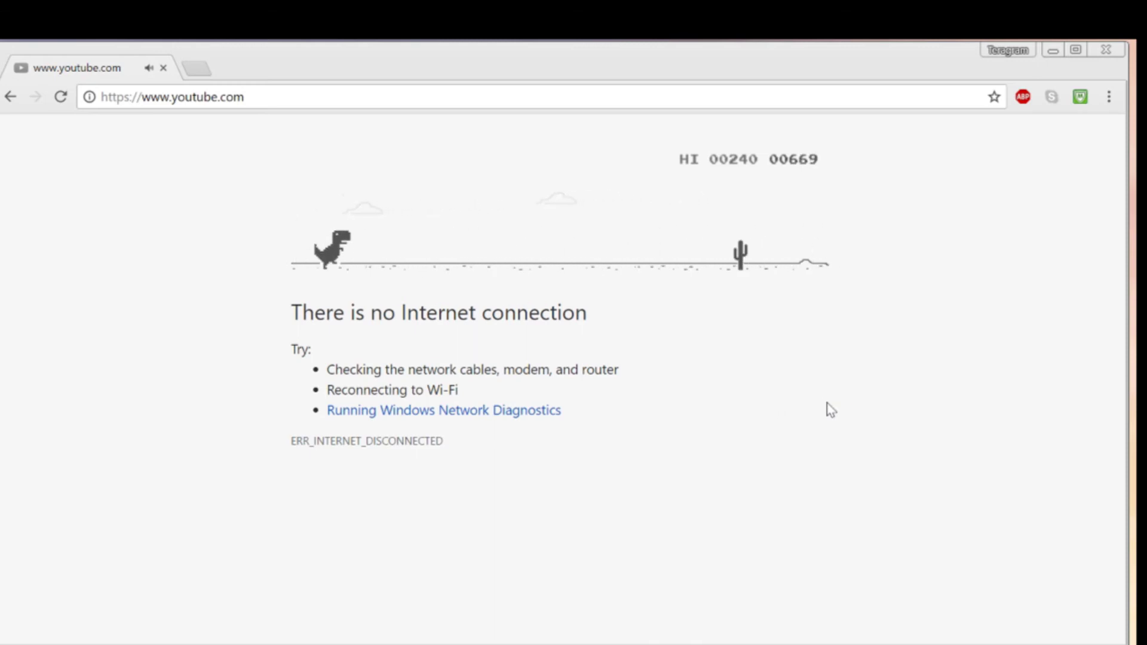